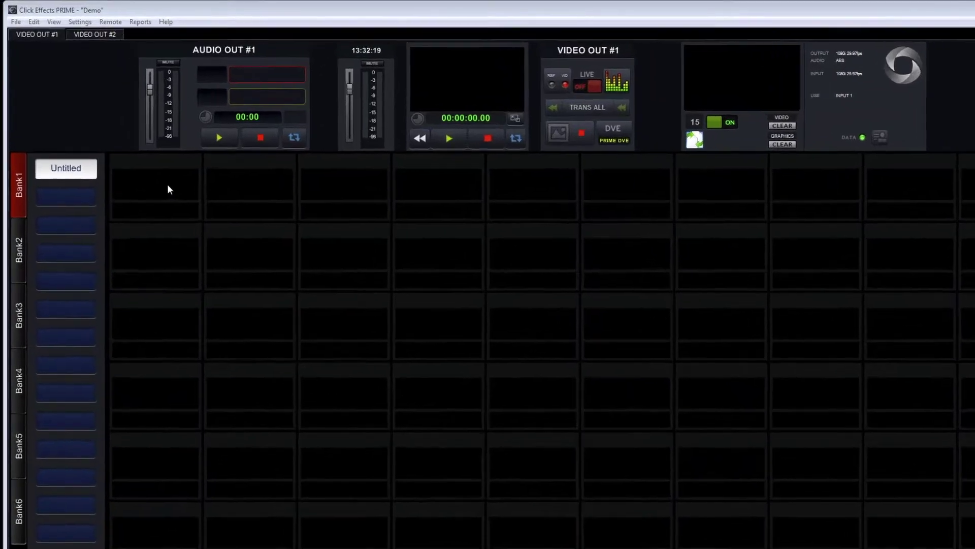
Step: Import Prime Opening.gtc into Bank1's first slot and play it to the output
right_click(153, 175)
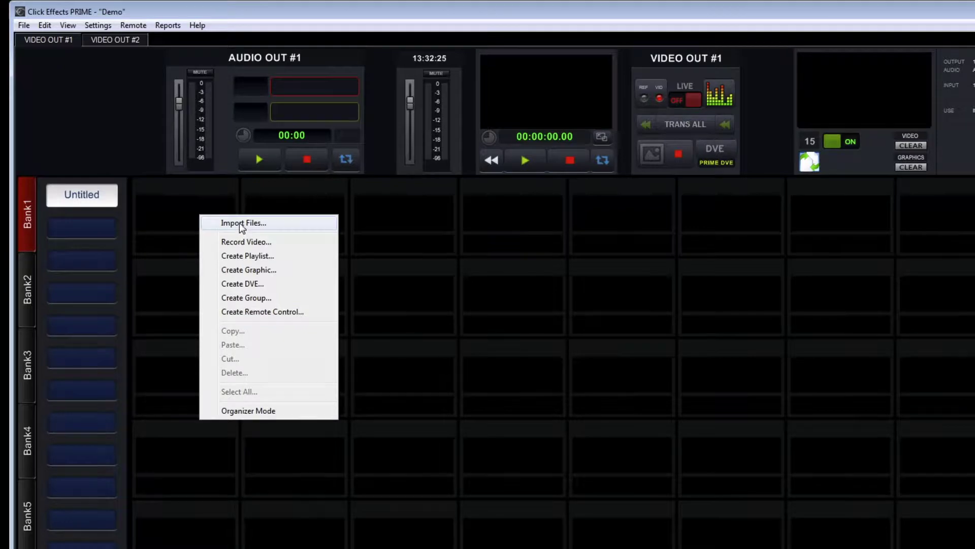
click(239, 222)
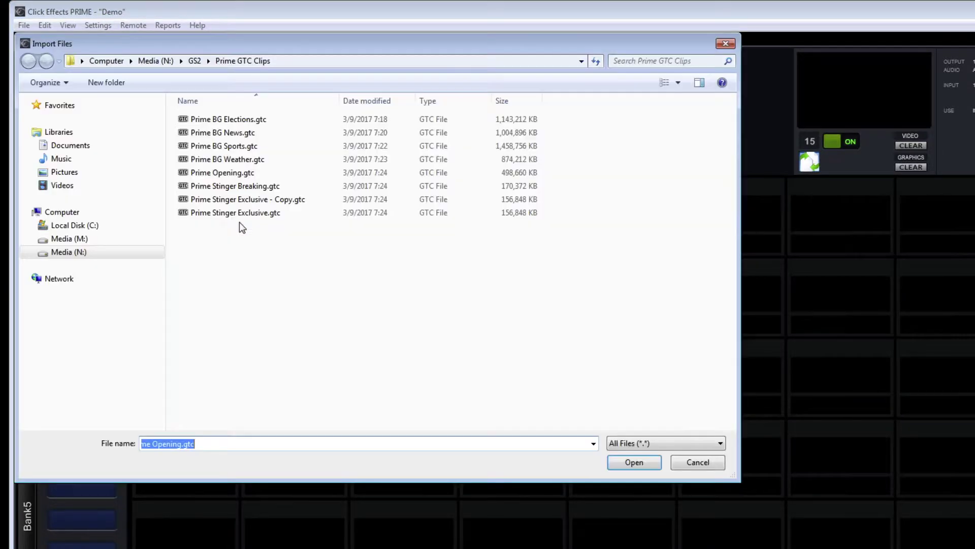
click(217, 175)
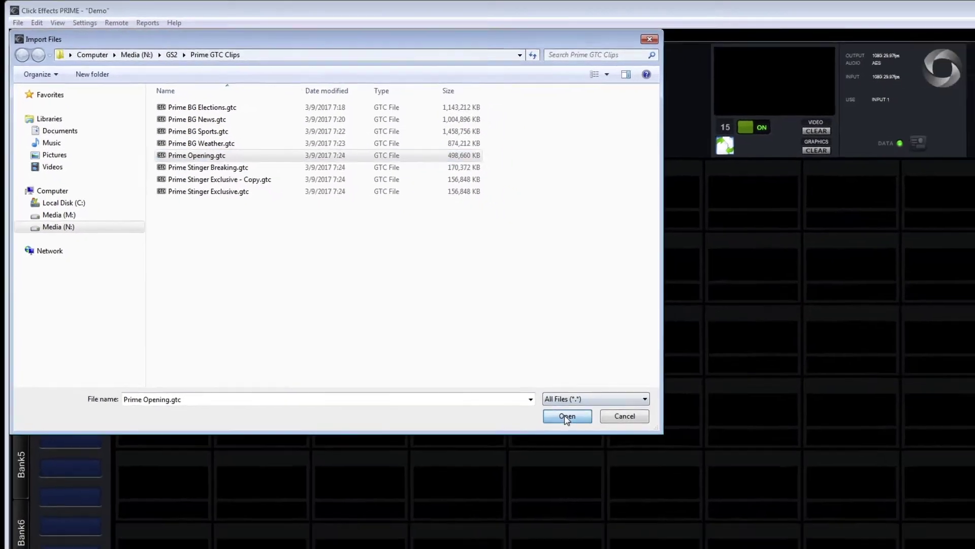
click(565, 416)
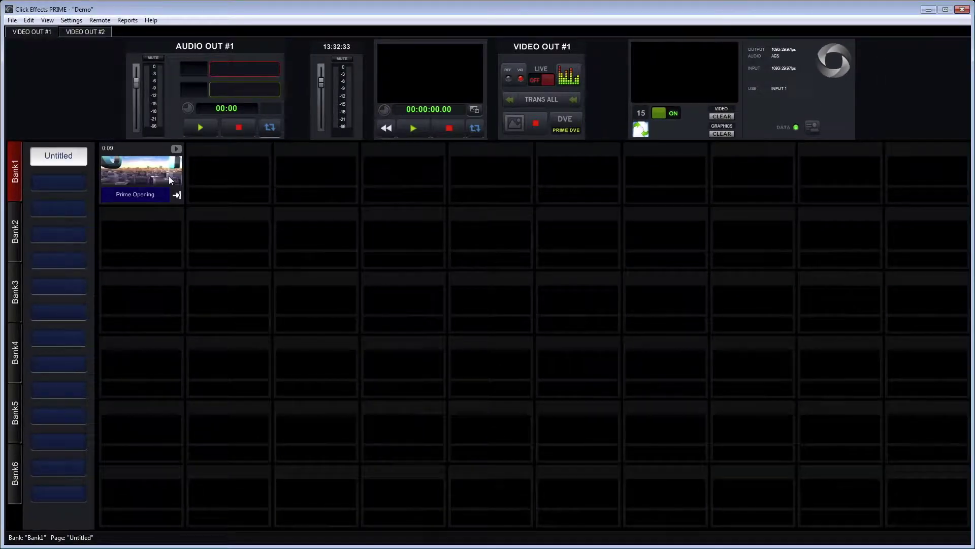
click(141, 171)
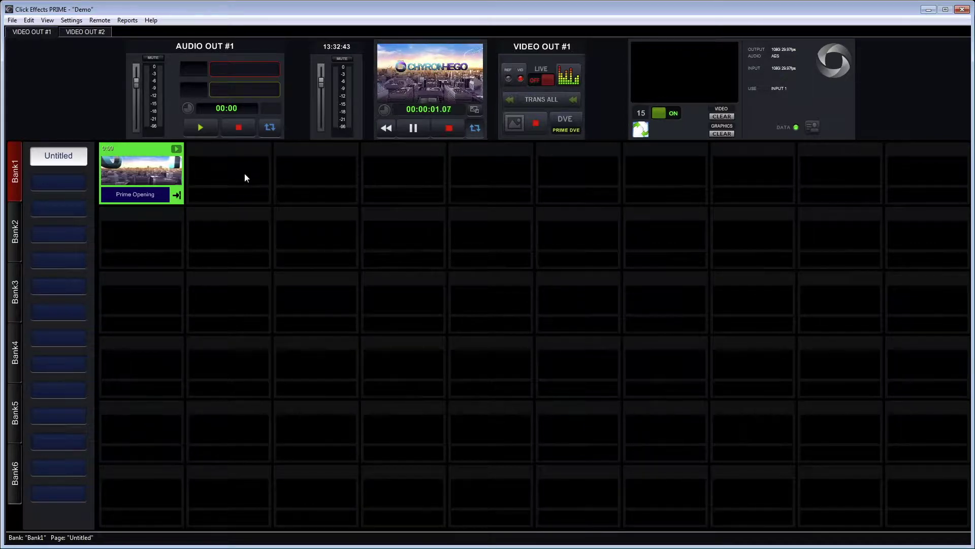
right_click(245, 177)
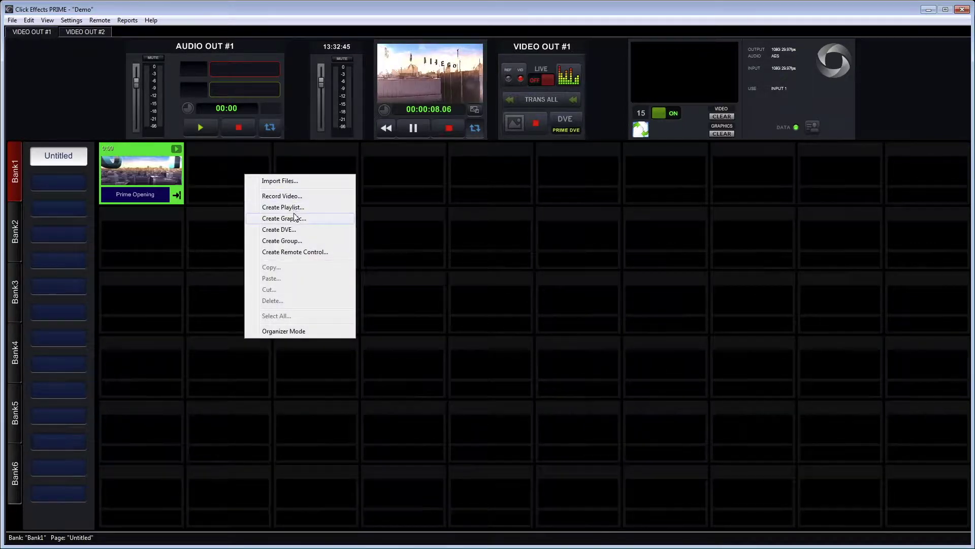
Step: Import Prime BG Elections.gtc and Prime BG News.gtc together into Bank1
click(275, 181)
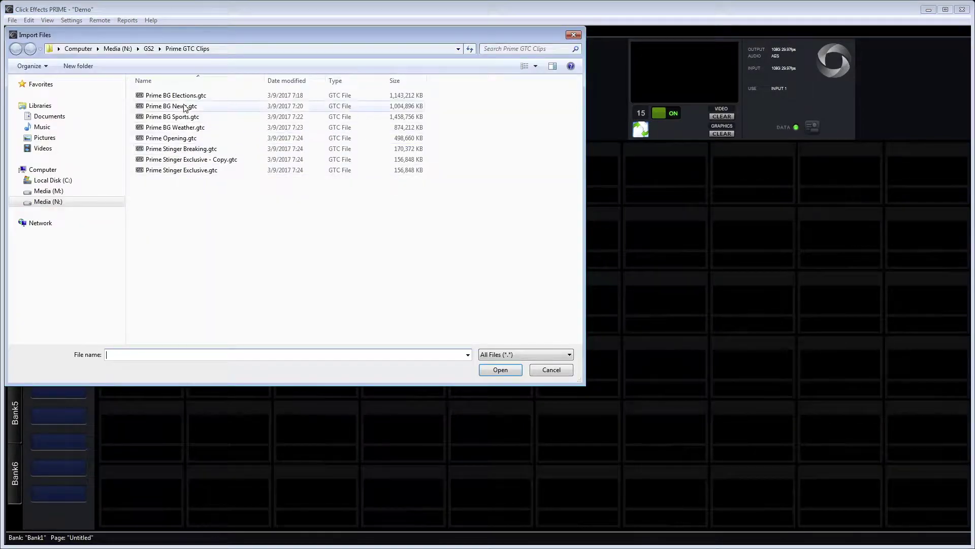
click(193, 95)
ctrl+click(179, 107)
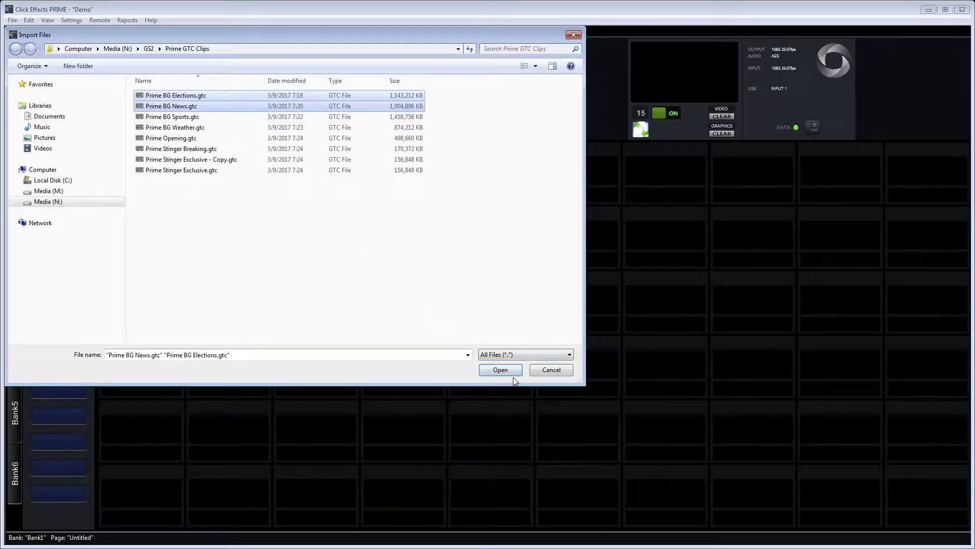
click(499, 370)
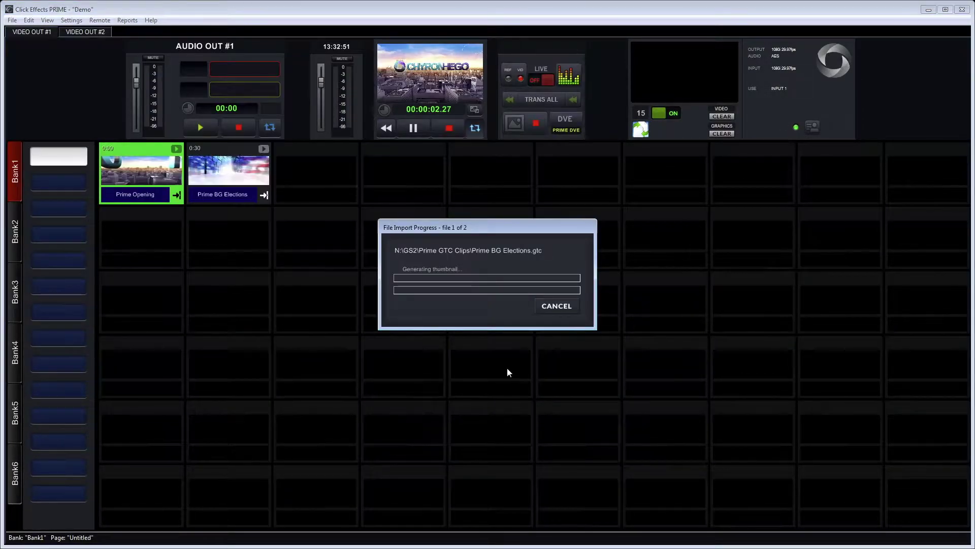
Step: Cue Prime BG Elections in preview and take it on air
click(243, 178)
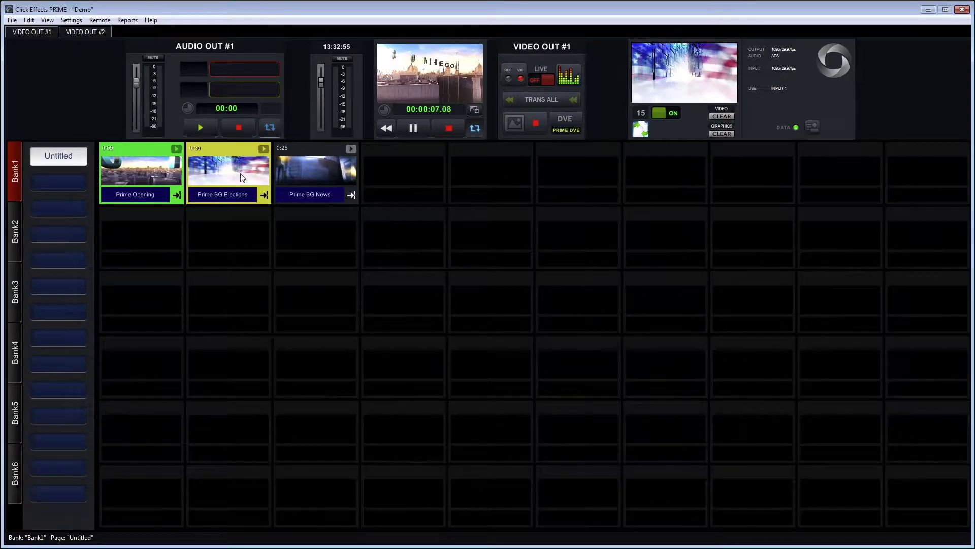
click(242, 177)
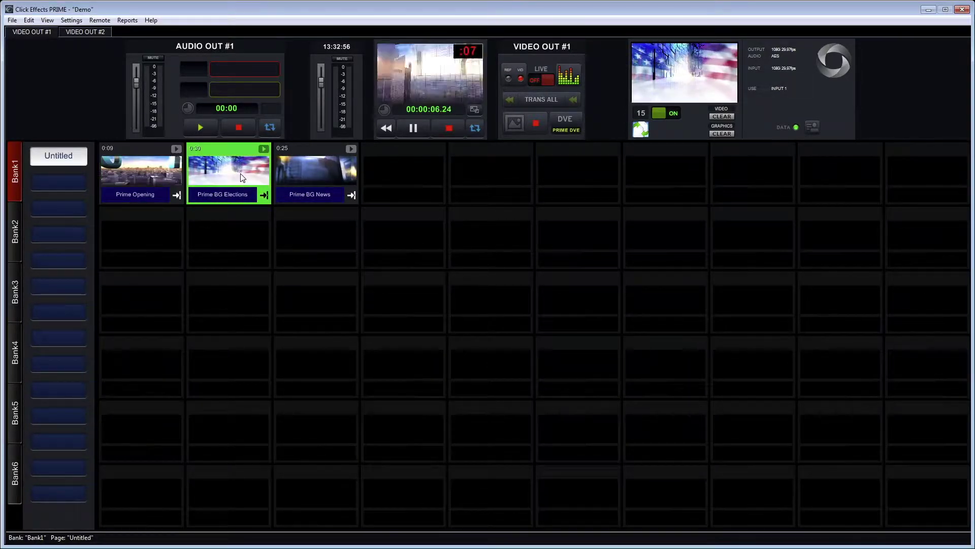
right_click(145, 243)
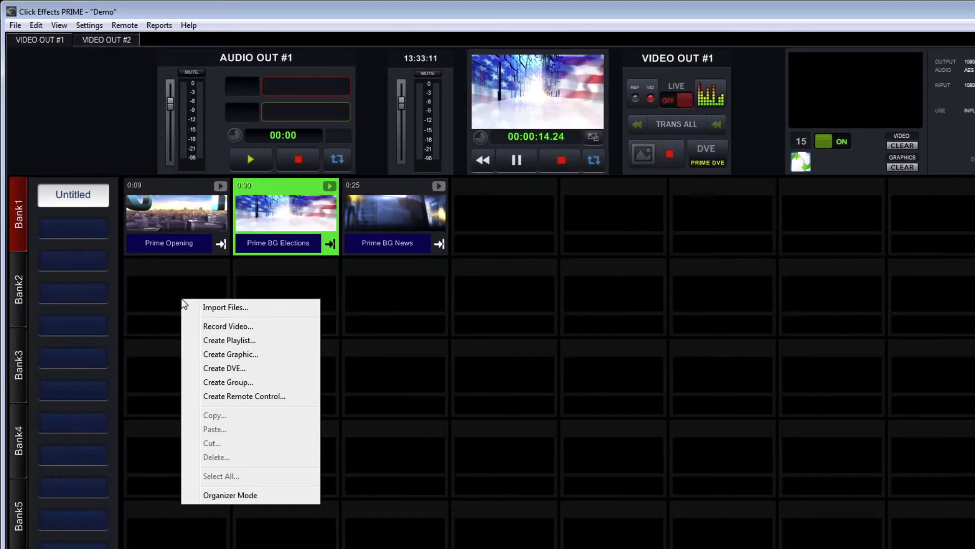
Step: Start a new graphic with a text layer reading 'This is a demo', moved up and right
click(233, 354)
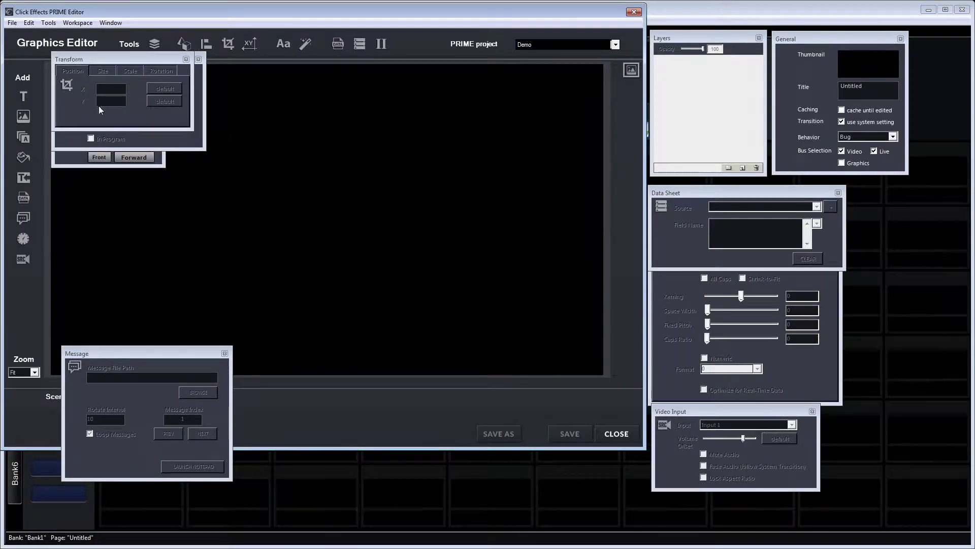
click(22, 96)
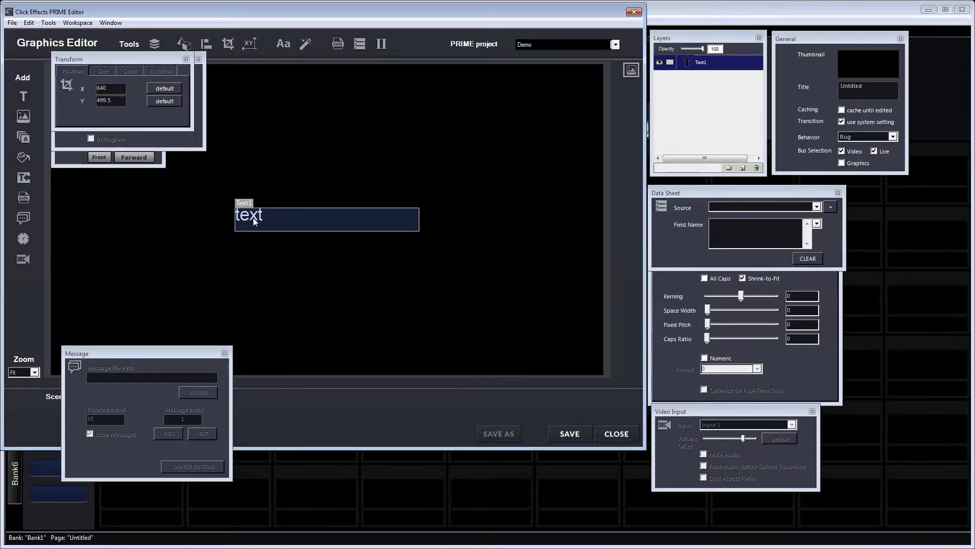
double_click(255, 221)
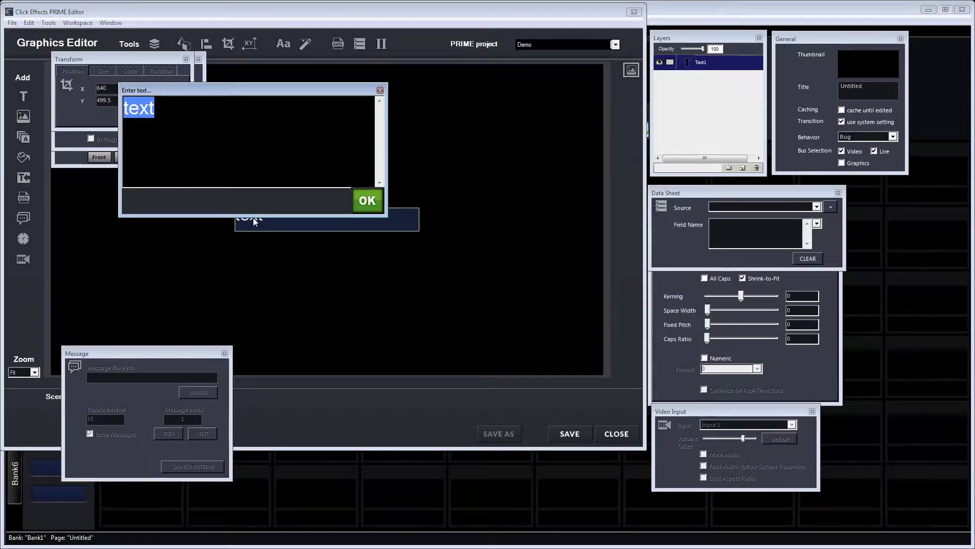
text(This is a demo)
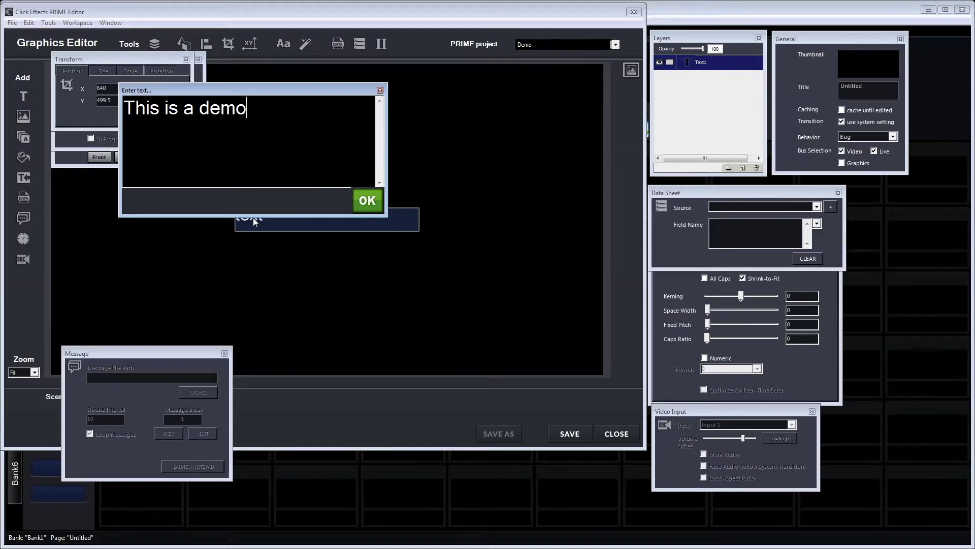
key(Return)
drag(280, 220, 294, 186)
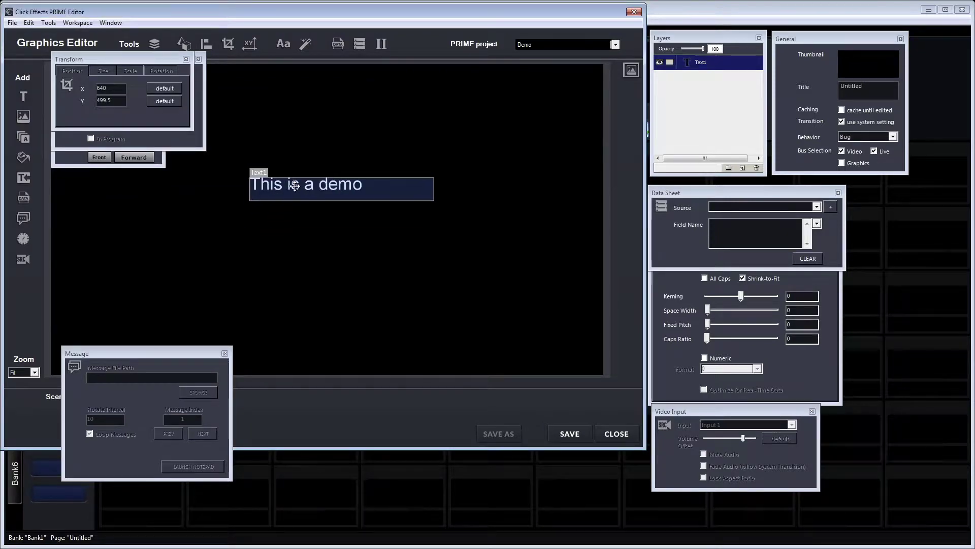
Step: Save the graphic scene as 'Demo Graphic' and close the graphics editor
click(570, 435)
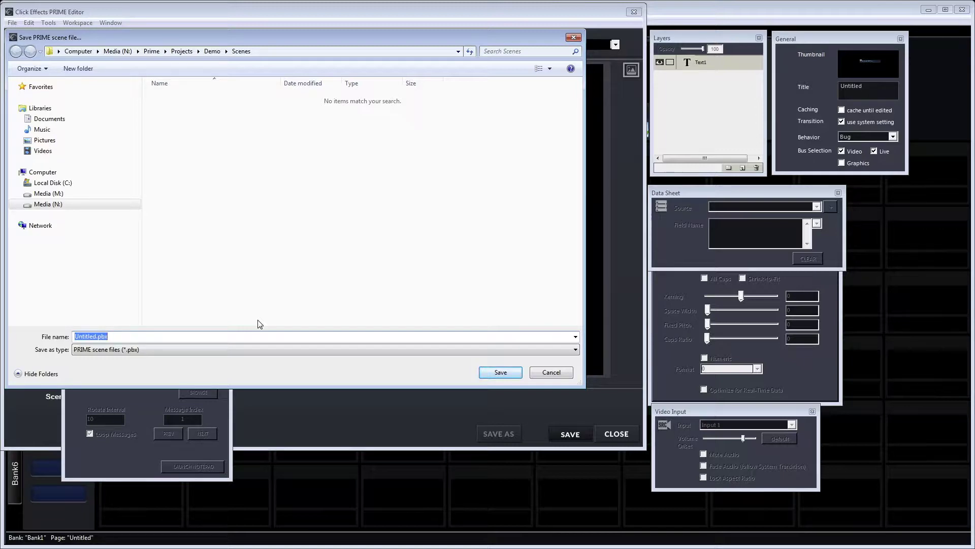
text(Demo Graphic)
key(Return)
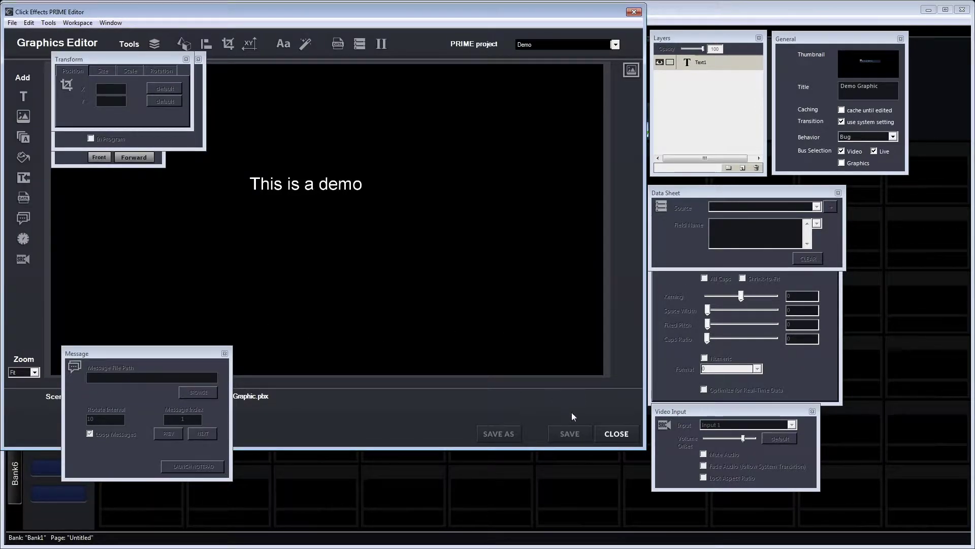
click(616, 433)
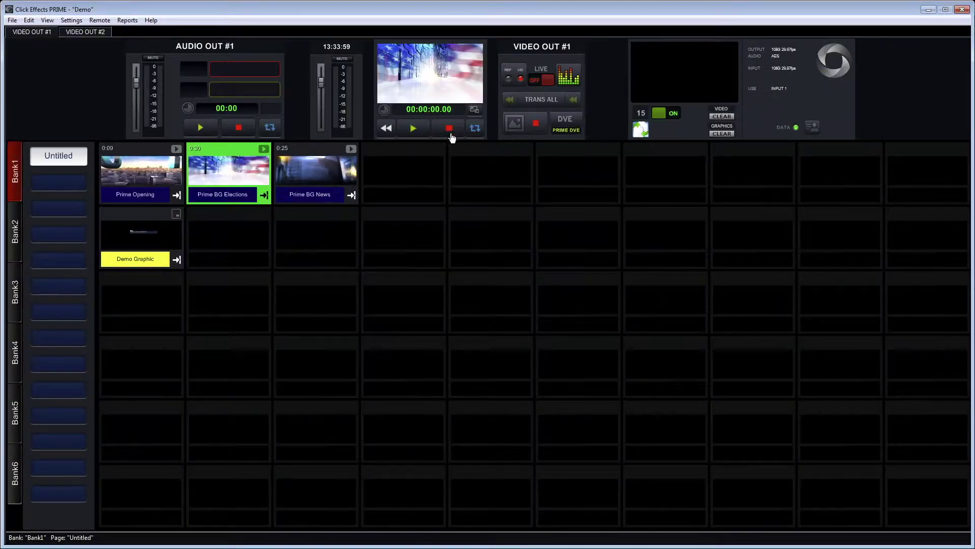
Step: Stop the background clip, take Demo Graphic on air, and move the expanded program view aside
click(450, 133)
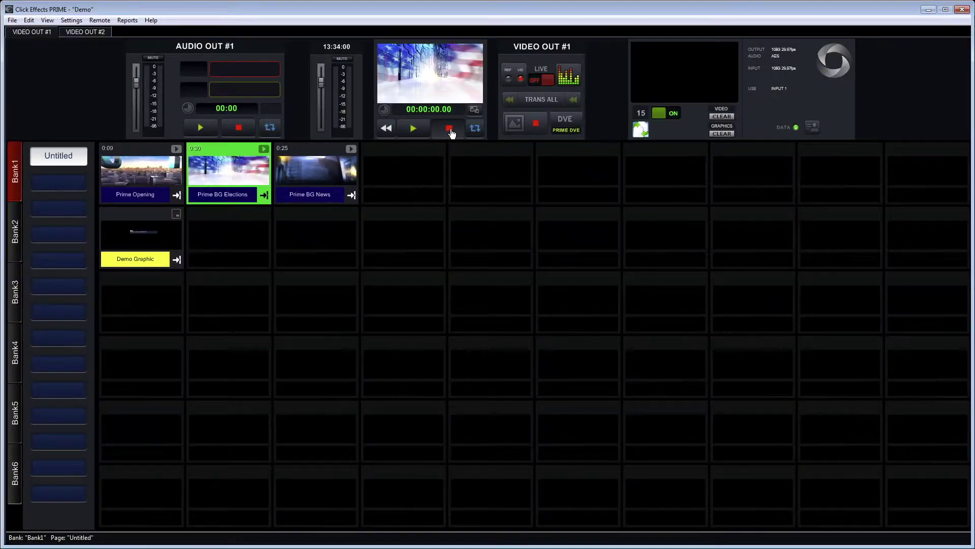
click(143, 234)
click(142, 232)
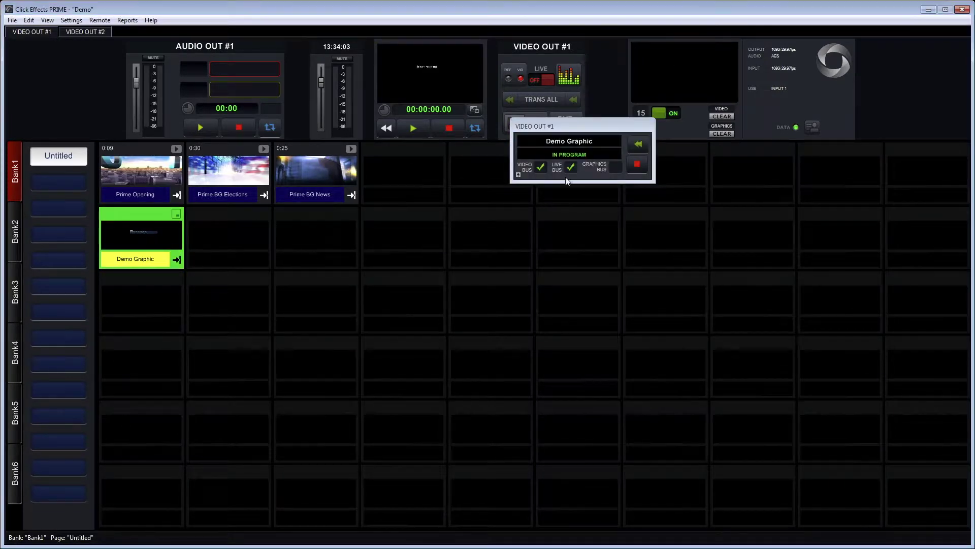
click(473, 110)
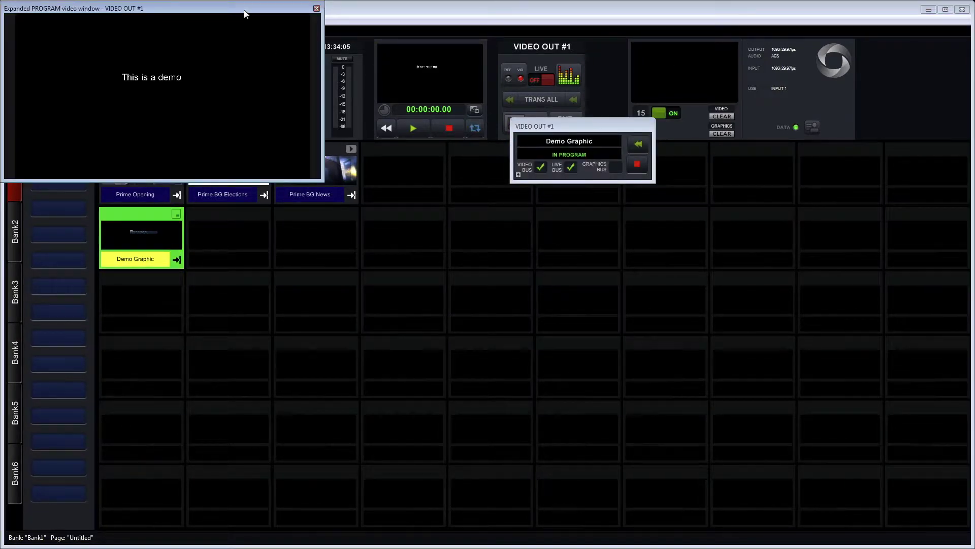
drag(244, 14, 727, 309)
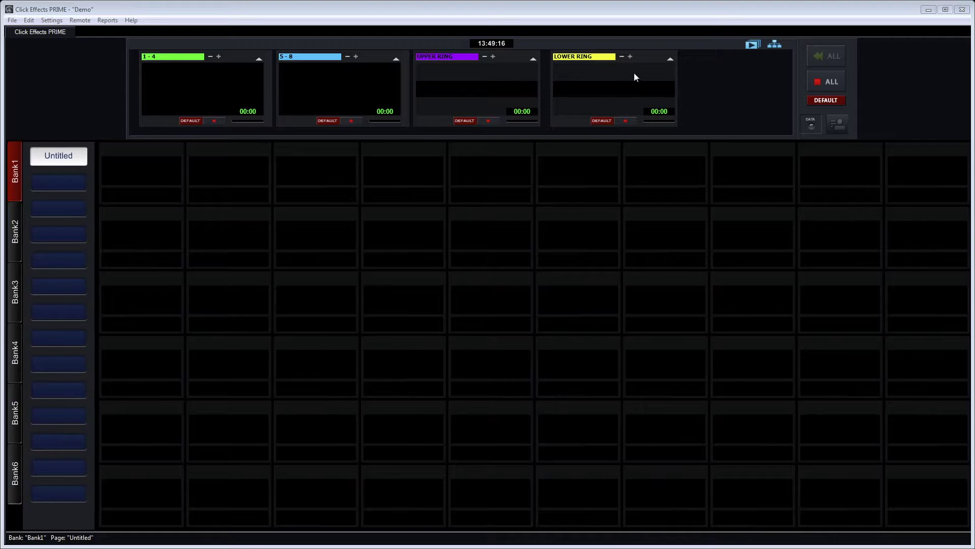
Step: Import COKE_ad.avi into Bank1's first slot and play it on the 1-4 channel
right_click(137, 171)
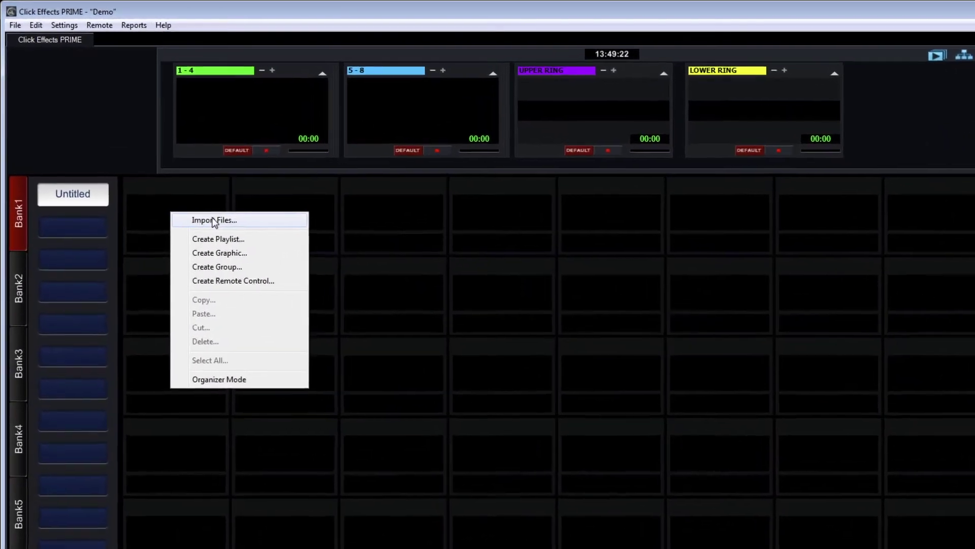
click(215, 222)
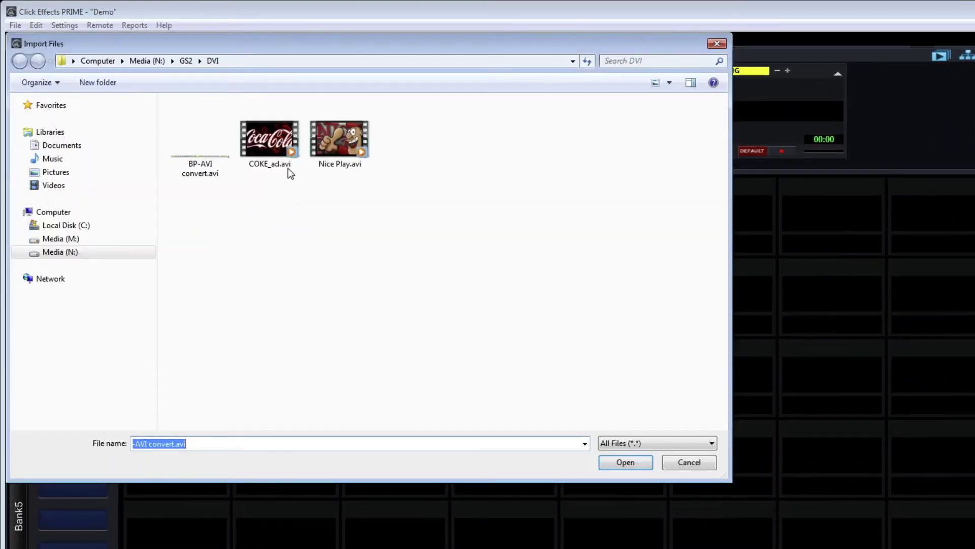
click(285, 154)
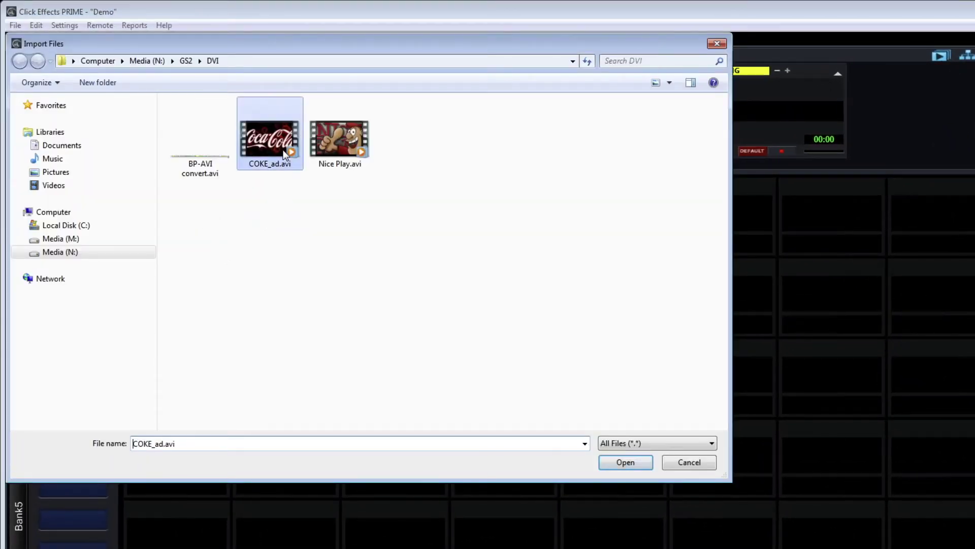
click(628, 463)
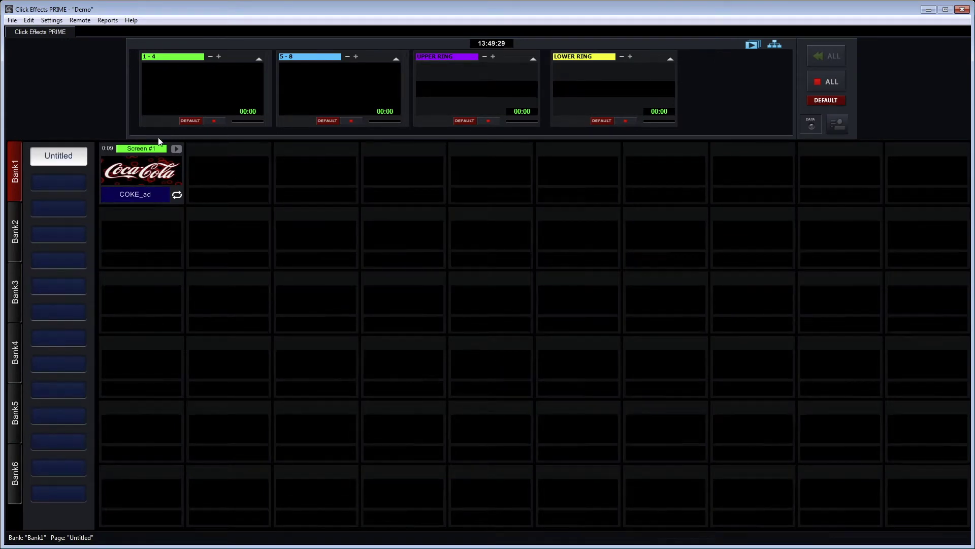
click(162, 174)
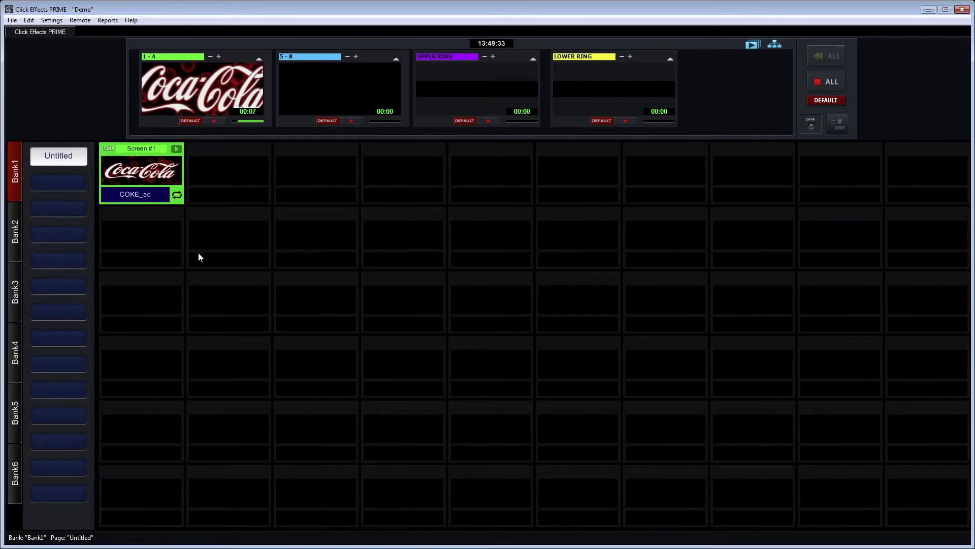
right_click(243, 171)
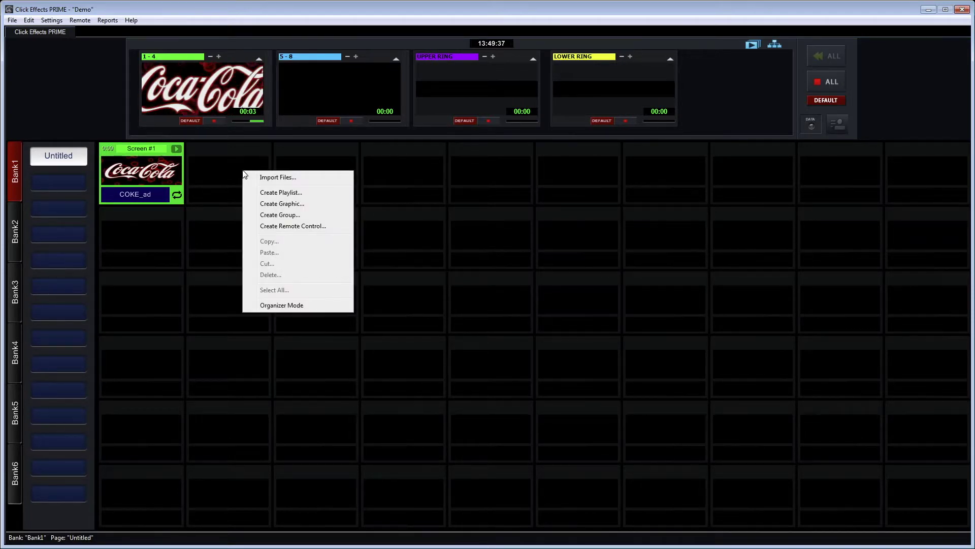
Step: Import Nice Play.avi into Bank1's second slot
click(275, 178)
click(274, 105)
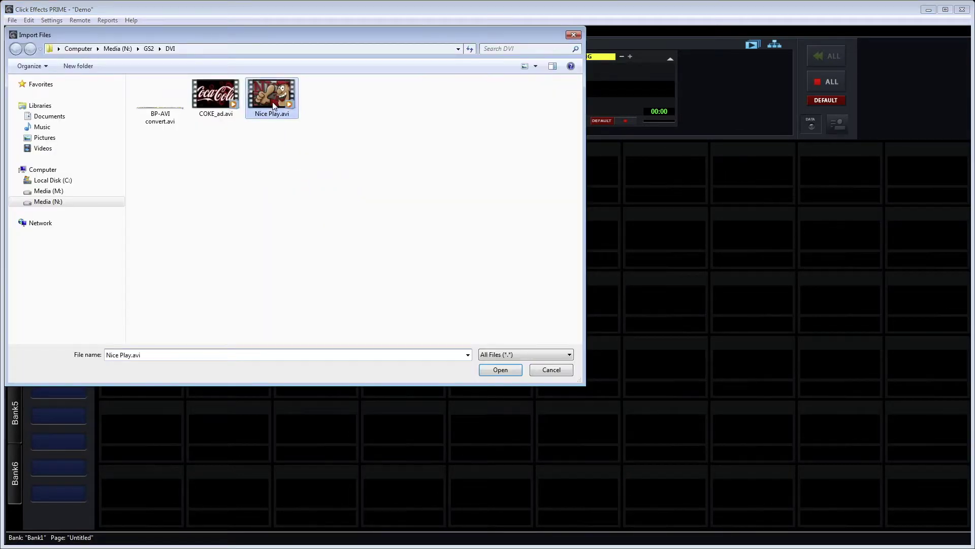
click(500, 369)
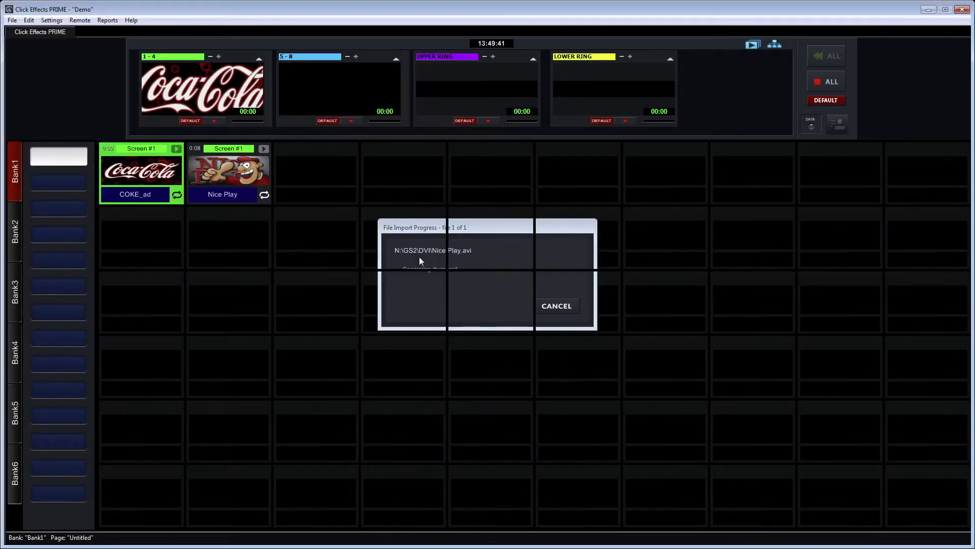
Step: Assign the Nice Play clip to the 5-8 board and play it there
right_click(252, 170)
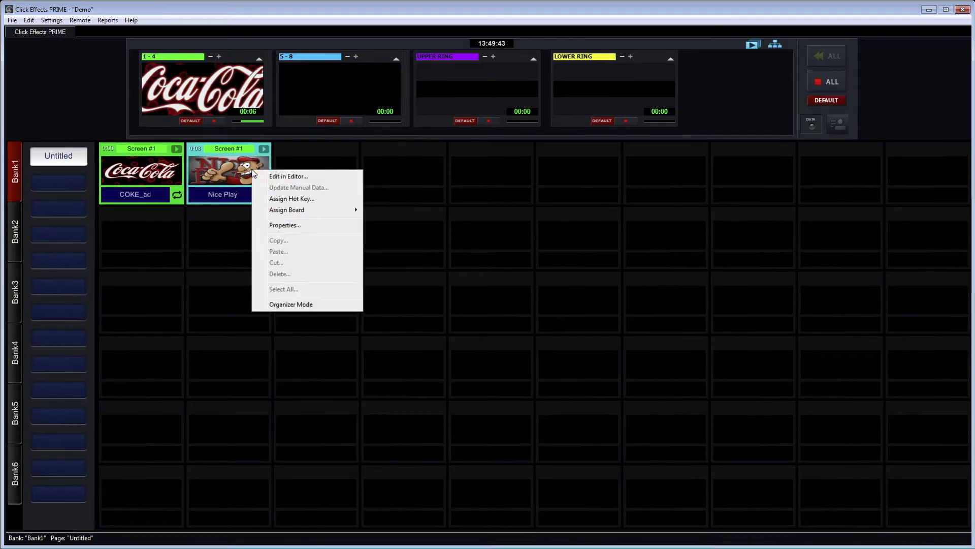
mouse_move(301, 210)
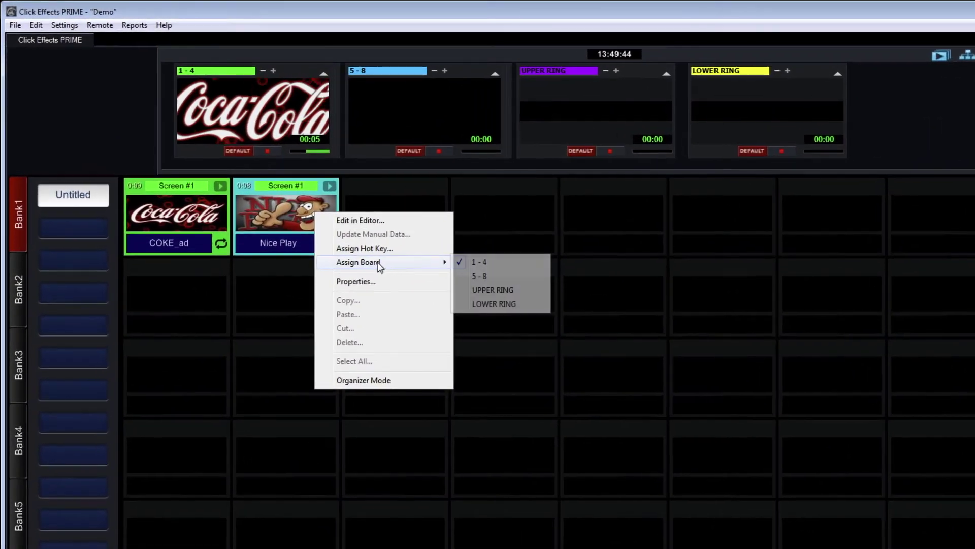
click(477, 277)
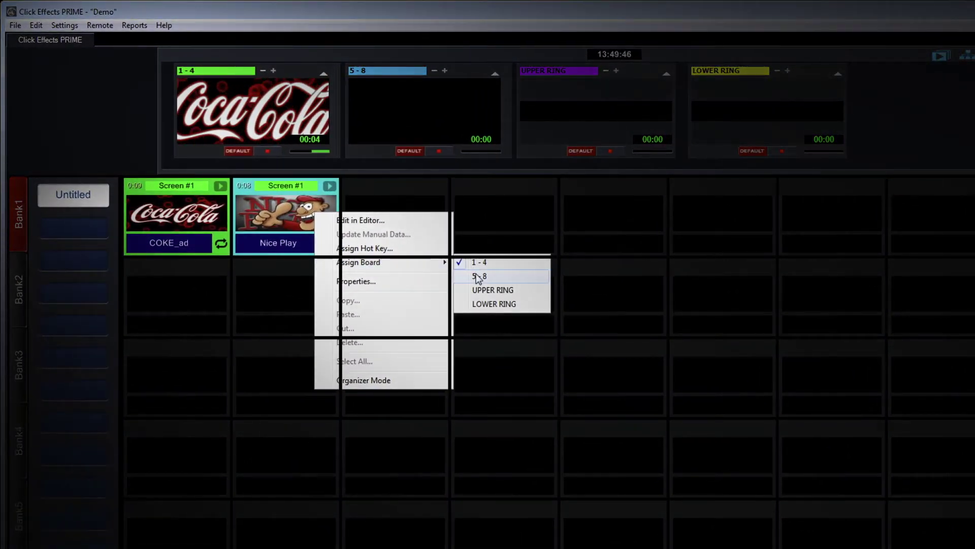
click(315, 199)
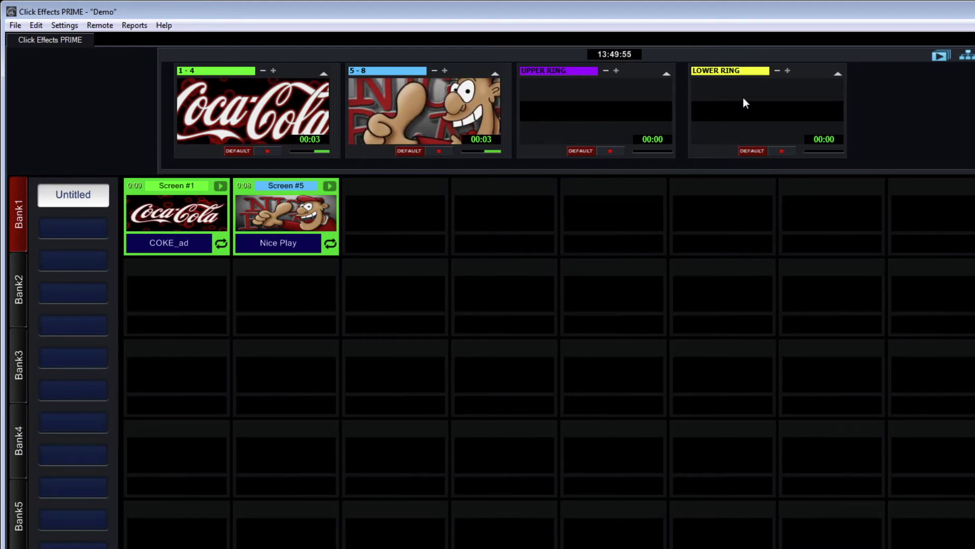
right_click(422, 206)
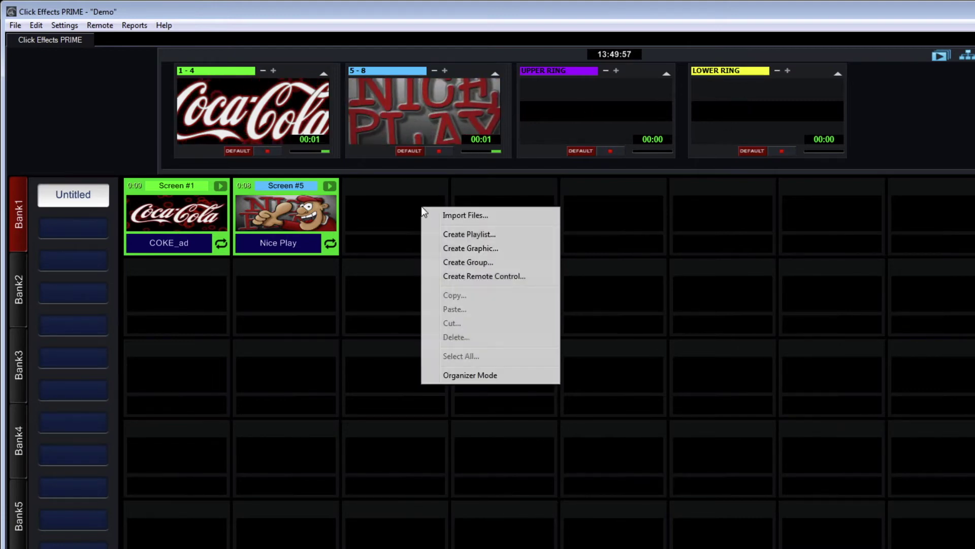
Step: Import BP-AVI convert.avi, assign it to the Upper Ring board, and play it
click(492, 212)
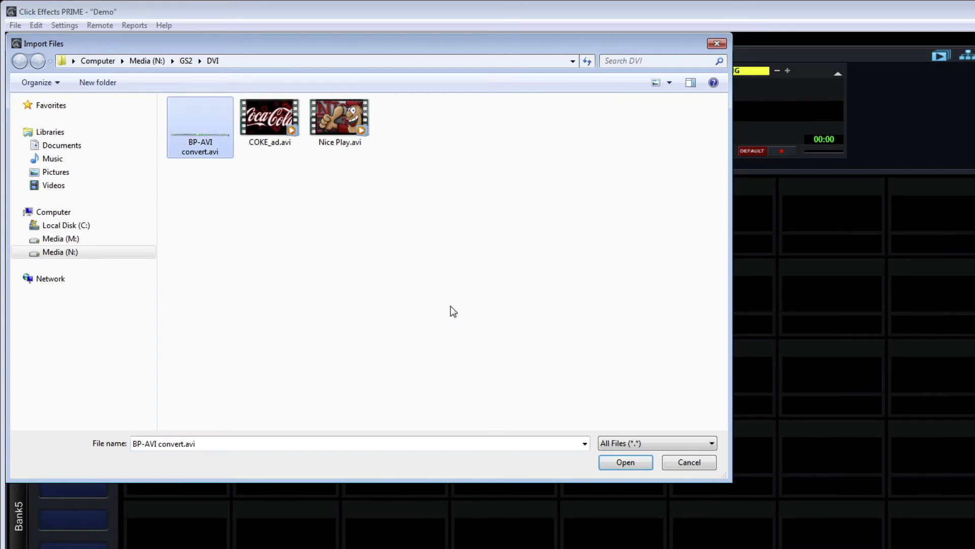
click(623, 463)
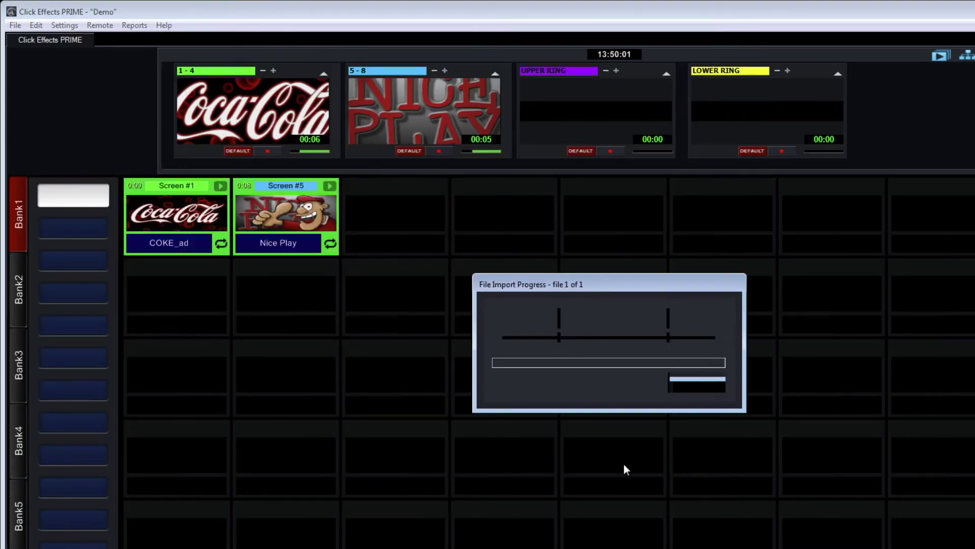
right_click(434, 218)
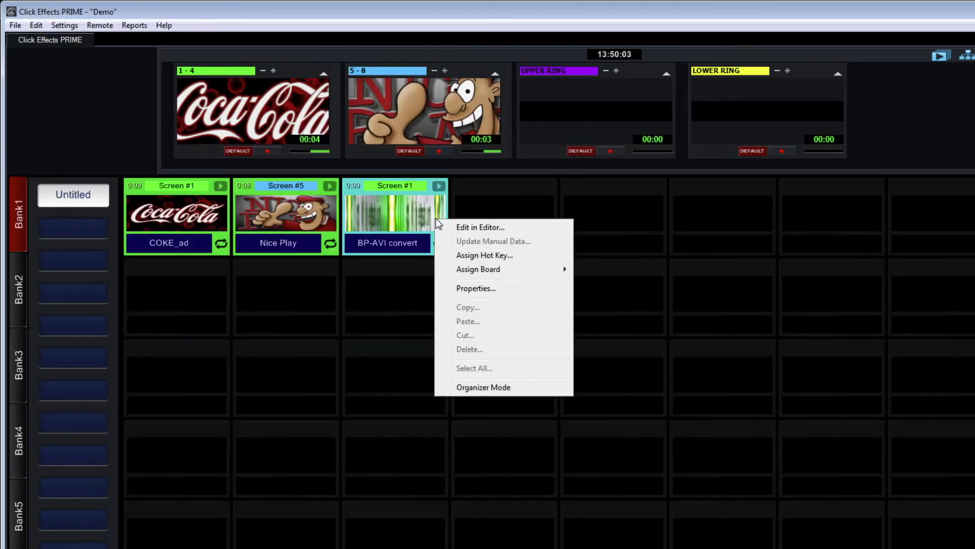
mouse_move(557, 270)
click(612, 297)
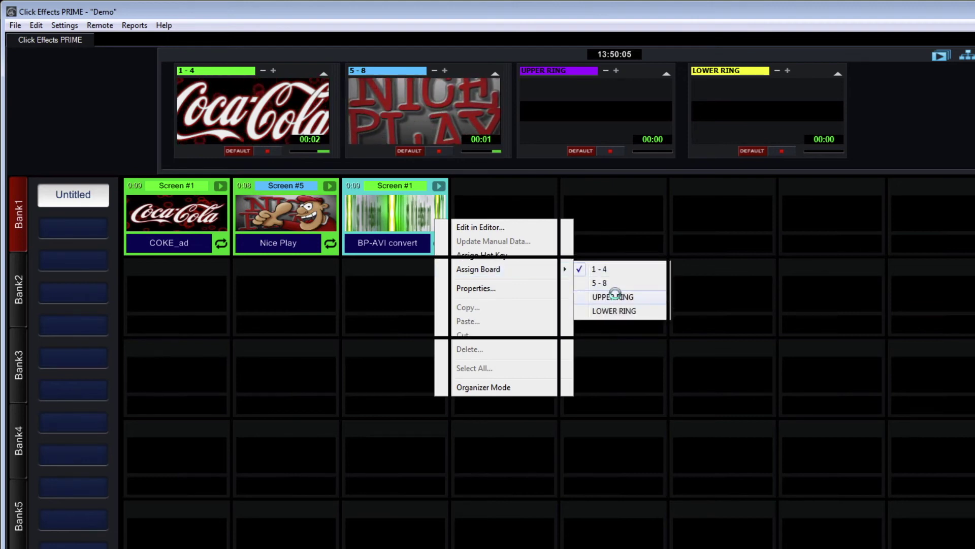
click(434, 216)
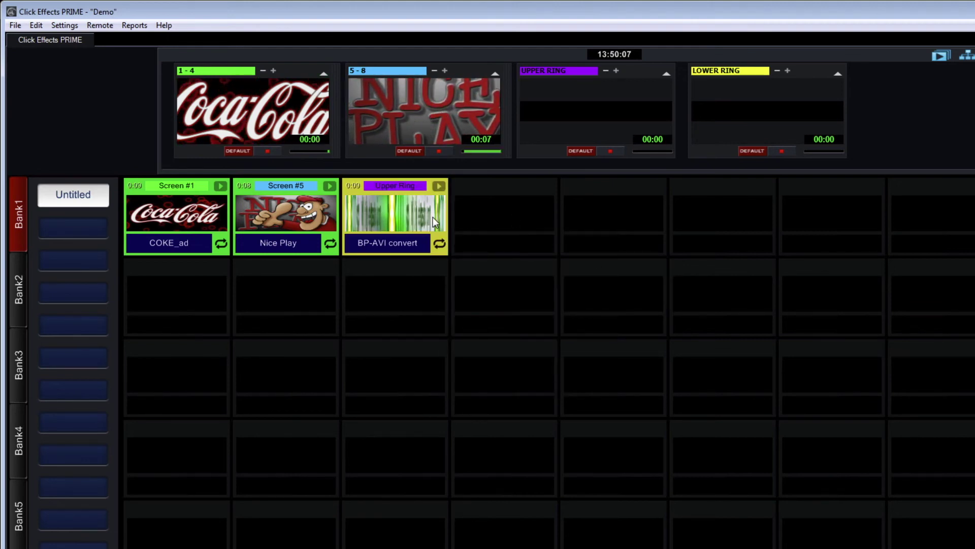